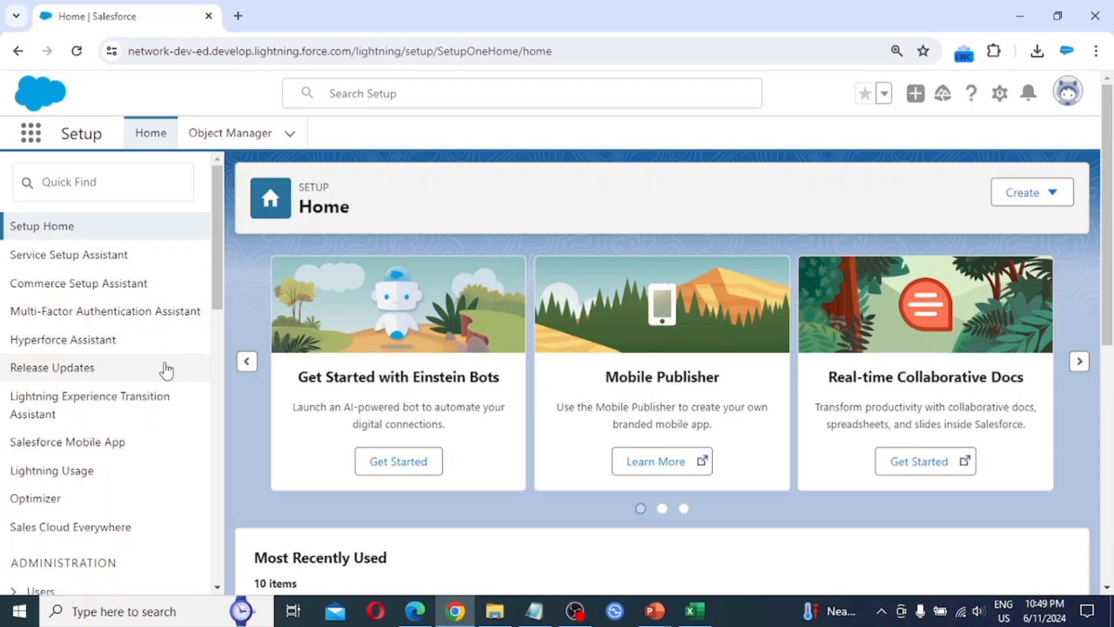
- Find the System Administrator New profile among the user profiles starting with S and open it for editing
{"action": "scroll", "coordinate": [166, 372], "scroll_direction": "down", "scroll_amount": 2}
{"action": "scroll", "coordinate": [166, 372], "scroll_direction": "down", "scroll_amount": 4}
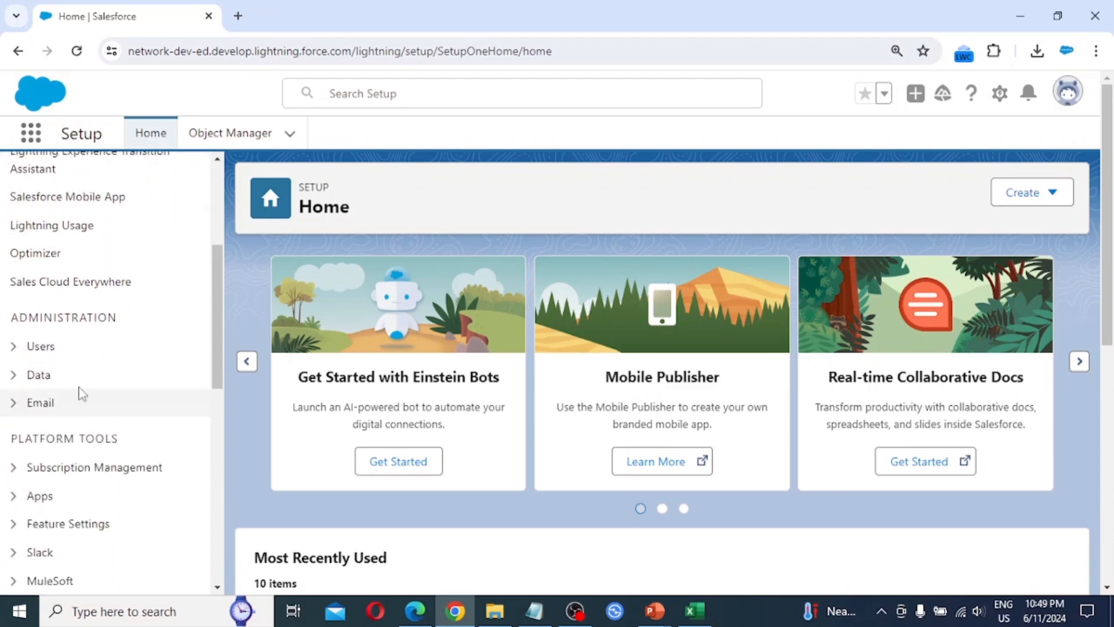
{"action": "left_click", "coordinate": [16, 349]}
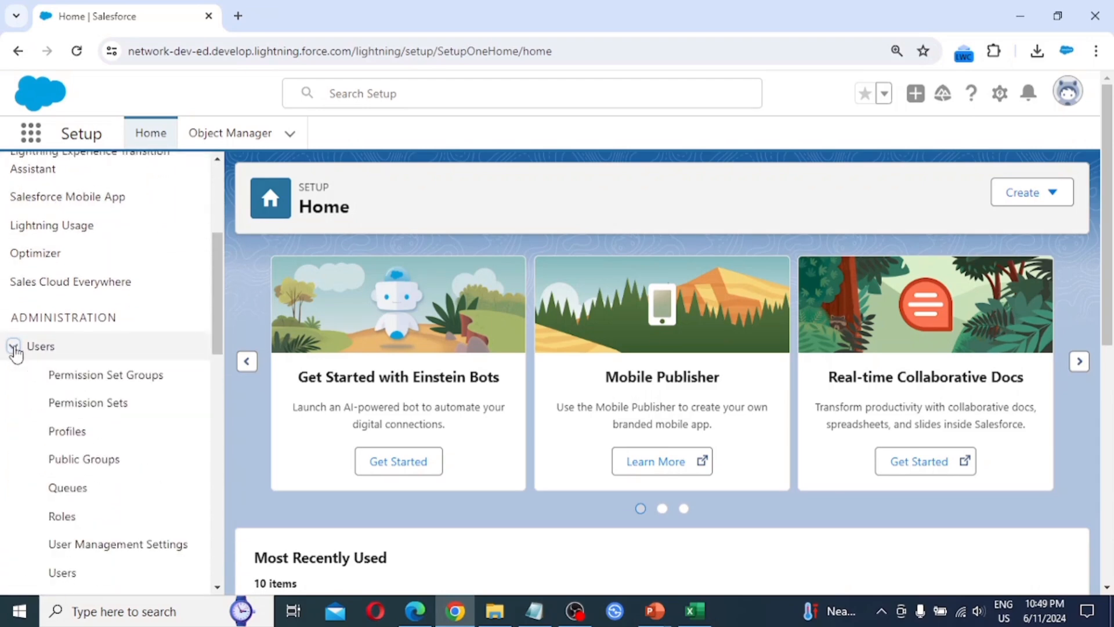
{"action": "left_click", "coordinate": [80, 440]}
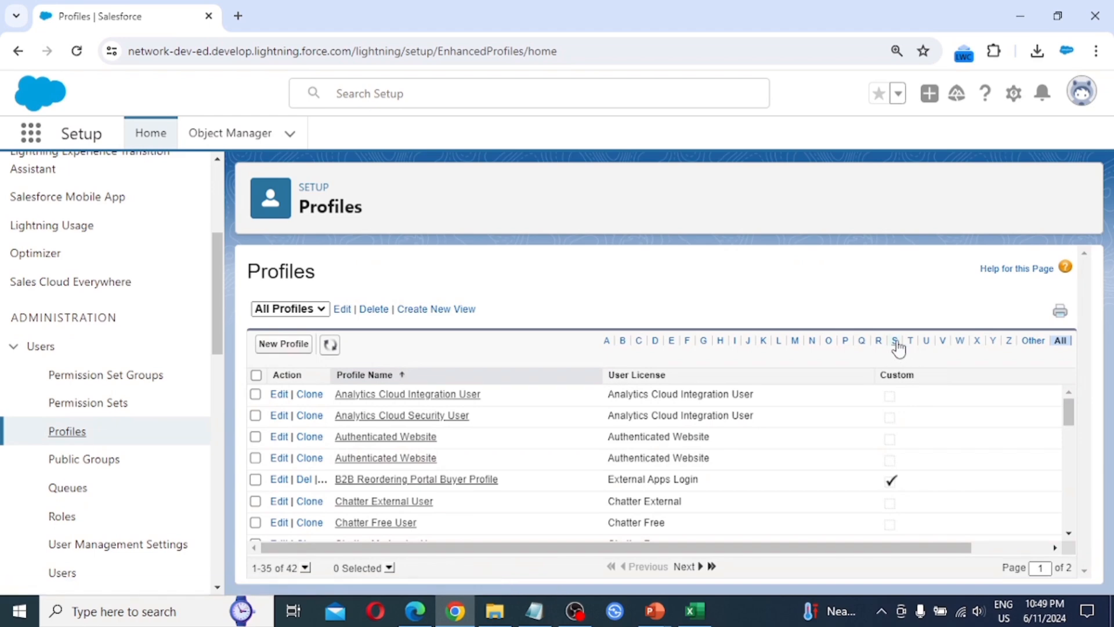
{"action": "left_click", "coordinate": [897, 343]}
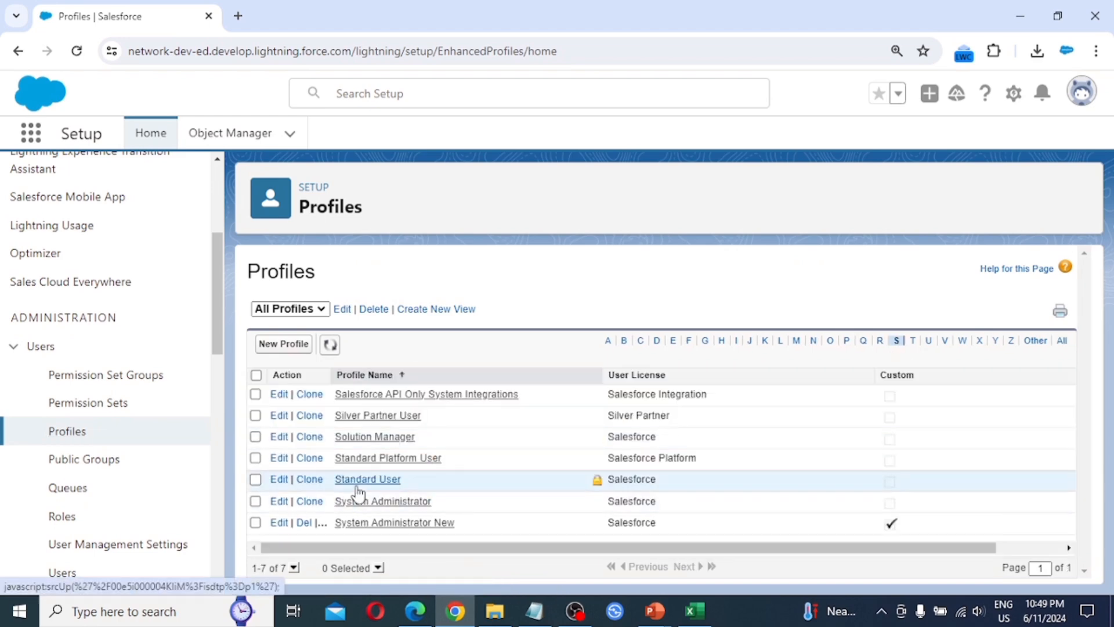
{"action": "left_click", "coordinate": [393, 524]}
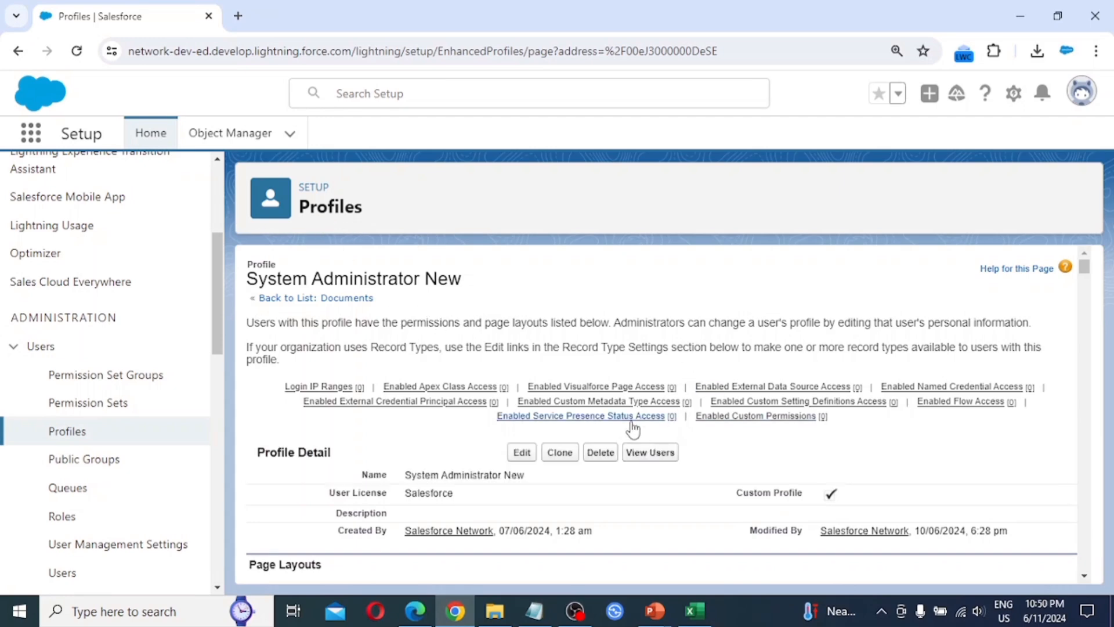
{"action": "mouse_move", "coordinate": [597, 386]}
{"action": "mouse_move", "coordinate": [633, 403]}
{"action": "left_click", "coordinate": [522, 454]}
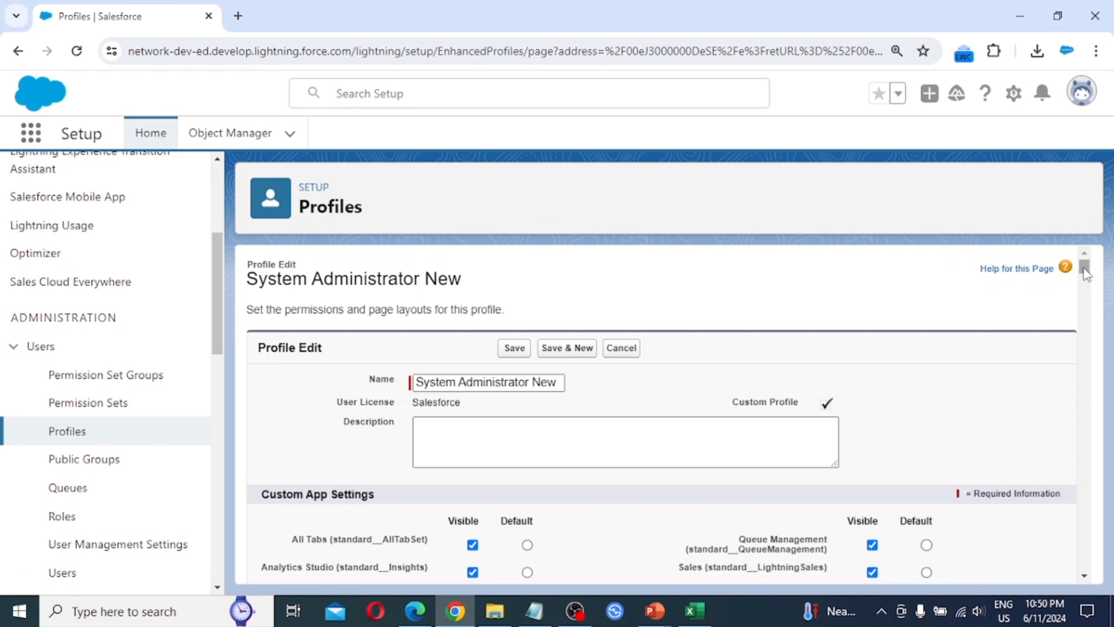
- Remove Read access and all dependent permissions on the Courses custom object in the System Administrator New profile
{"action": "left_click_drag", "start_coordinate": [1085, 270], "coordinate": [1081, 471]}
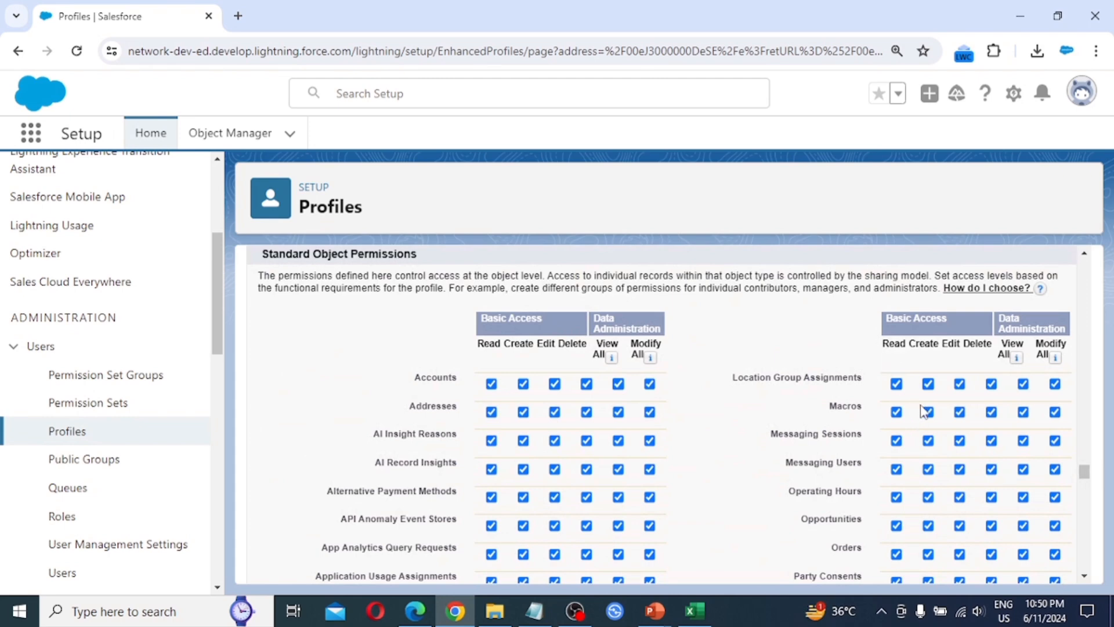
{"action": "key", "text": "ctrl+minus"}
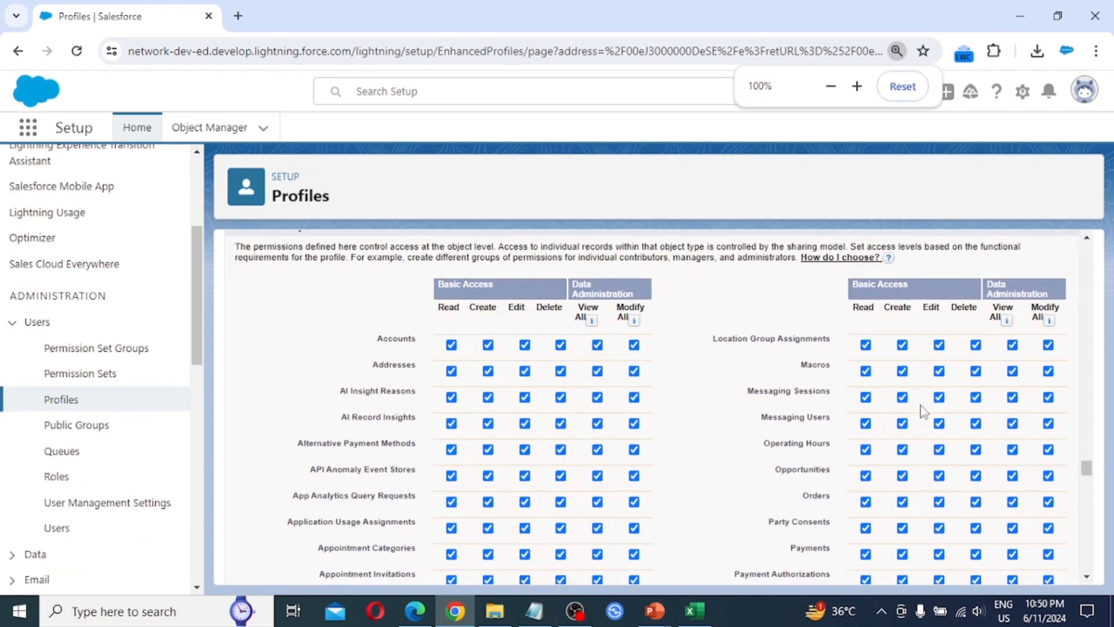
{"action": "scroll", "coordinate": [720, 363], "scroll_direction": "down", "scroll_amount": 9}
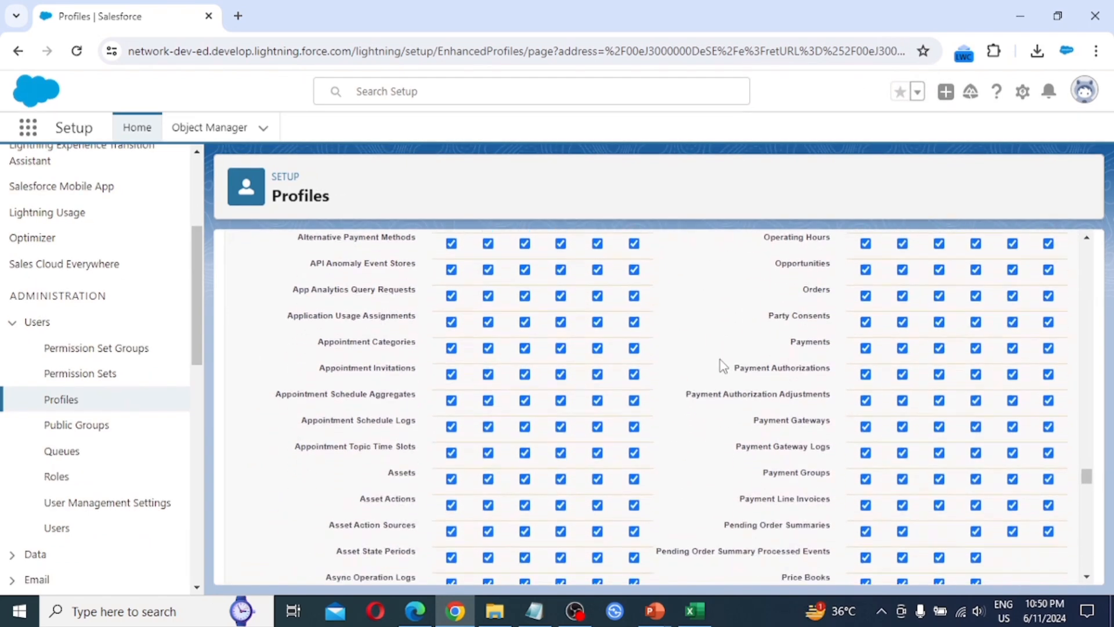
{"action": "scroll", "coordinate": [722, 365], "scroll_direction": "down", "scroll_amount": 11}
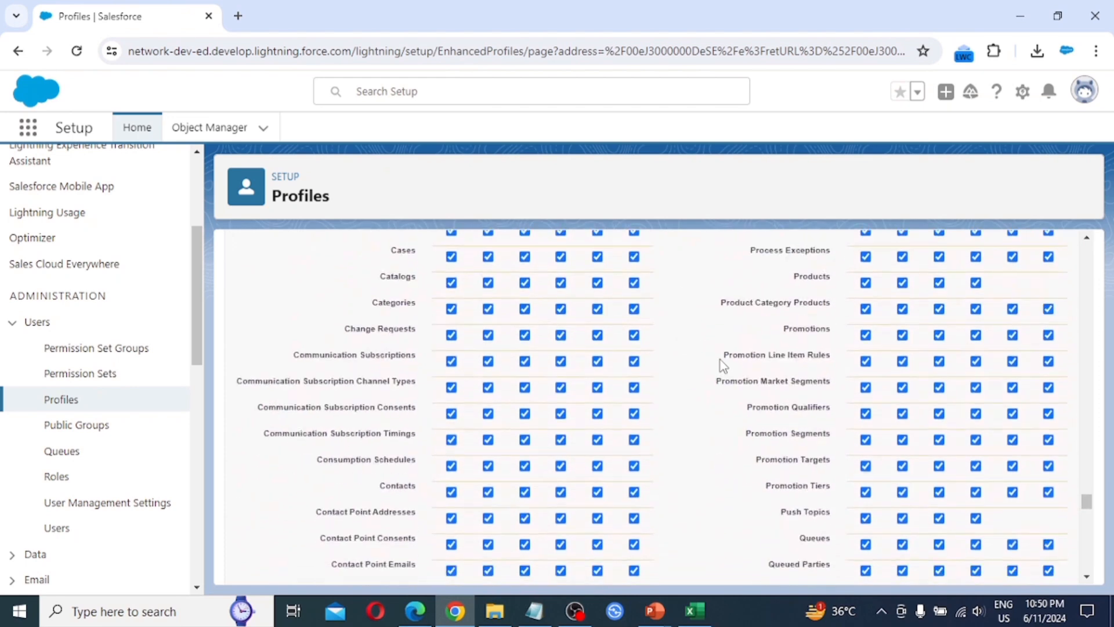
{"action": "scroll", "coordinate": [721, 364], "scroll_direction": "down", "scroll_amount": 12}
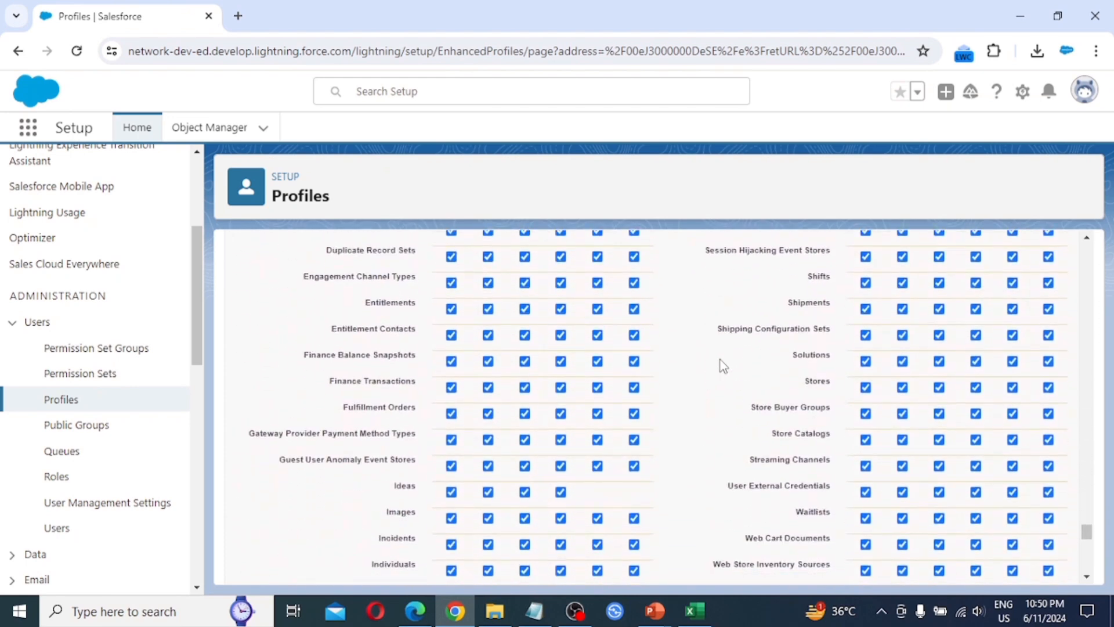
{"action": "scroll", "coordinate": [244, 377], "scroll_direction": "down", "scroll_amount": 3}
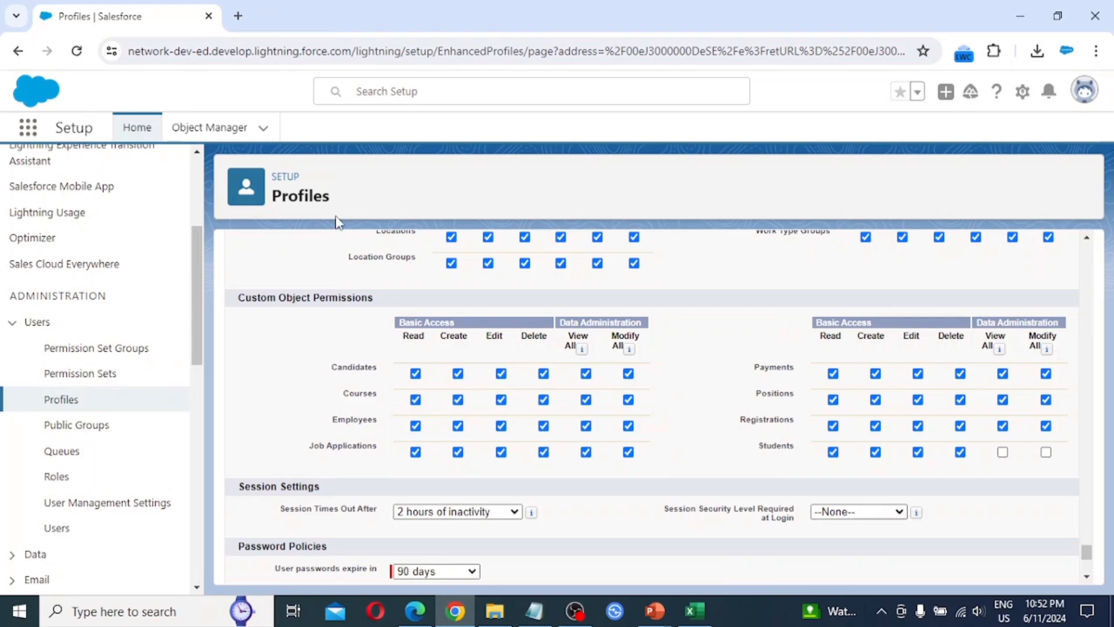
{"action": "left_click", "coordinate": [416, 400]}
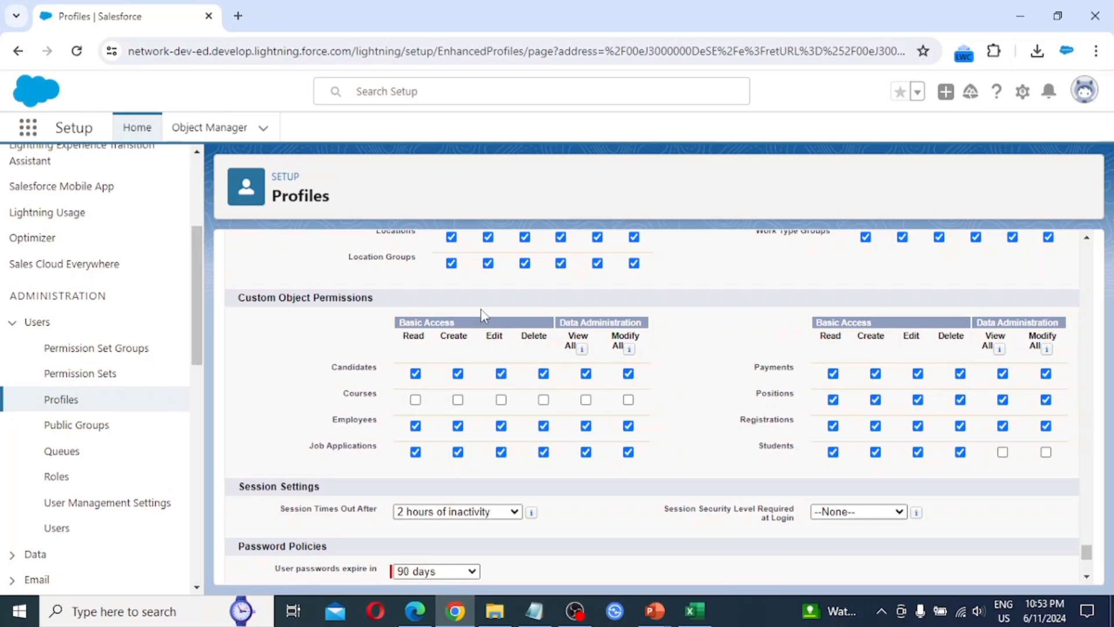
- Find the Course object in Object Manager and open the definition of its Subject field
{"action": "left_click", "coordinate": [218, 131]}
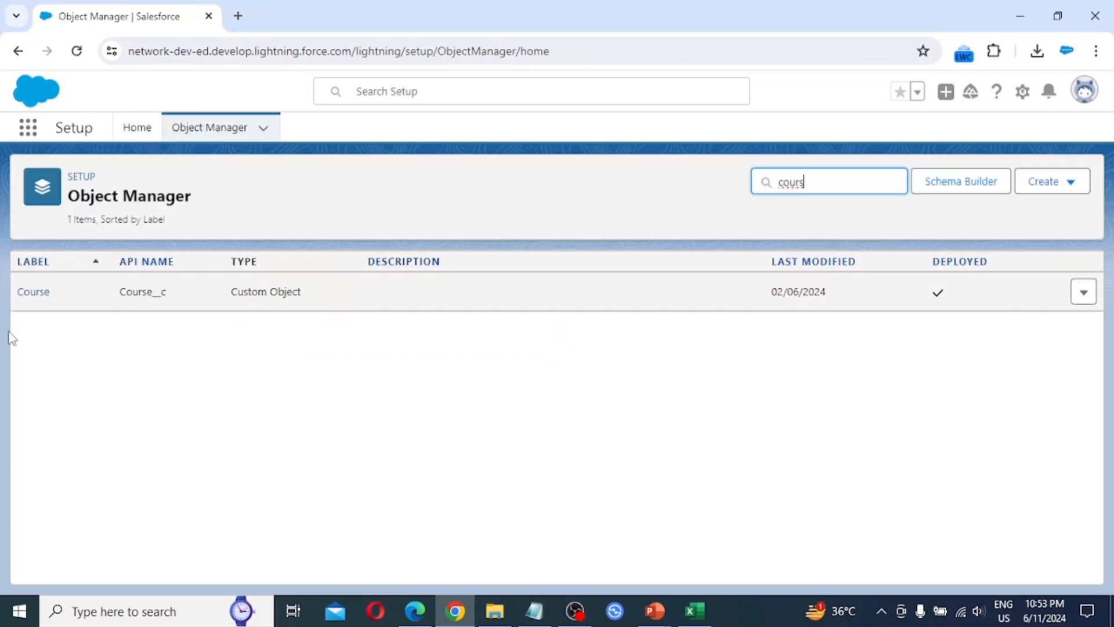
{"action": "left_click", "coordinate": [43, 292]}
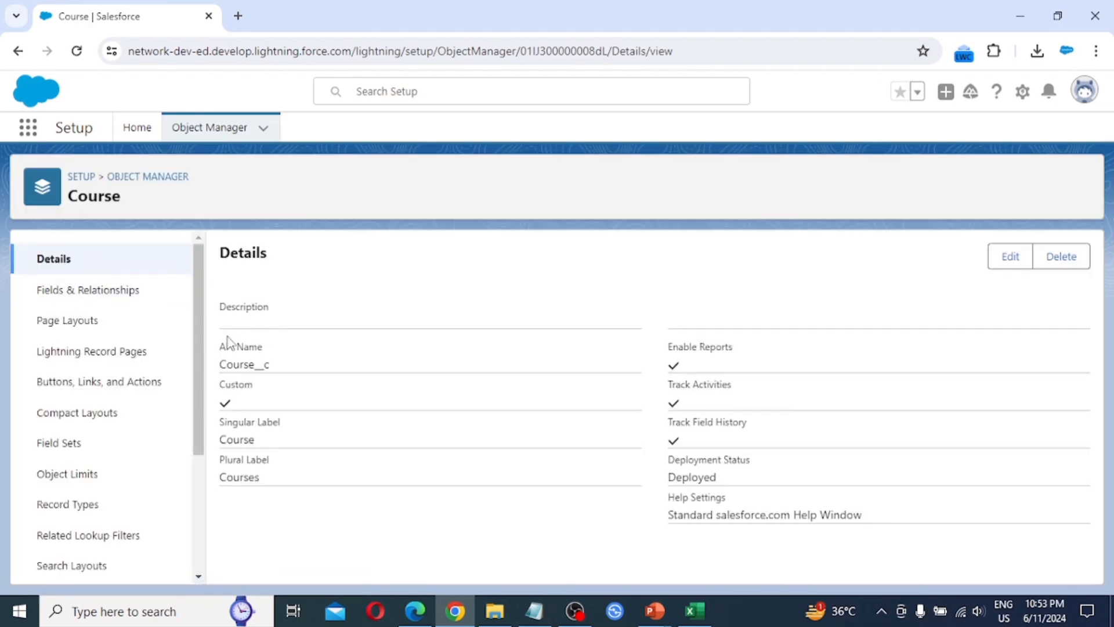
{"action": "left_click", "coordinate": [86, 296]}
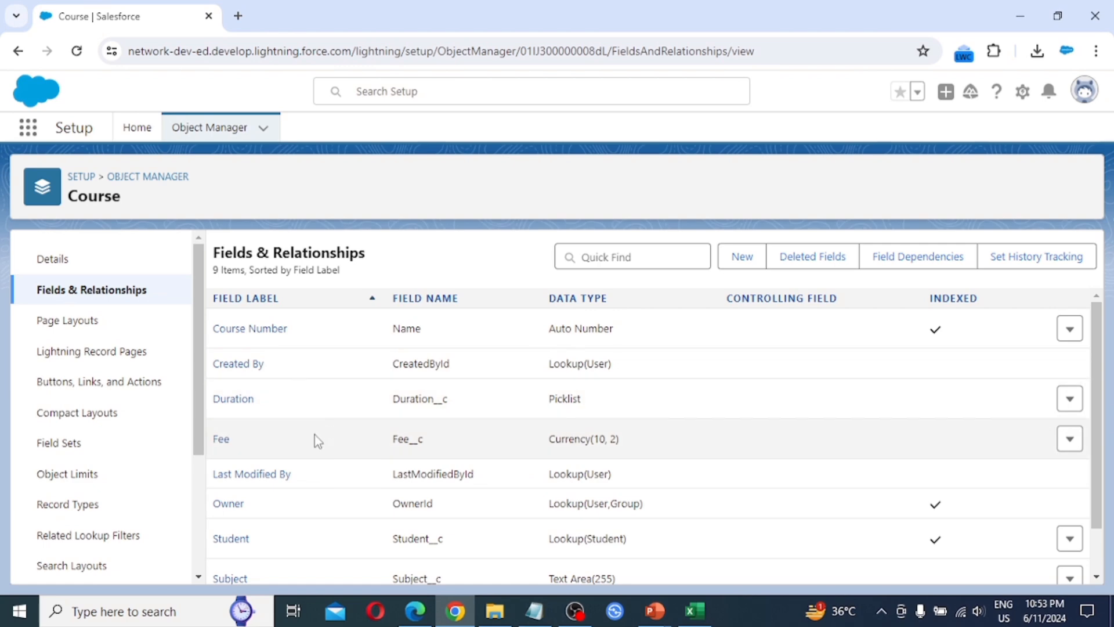
{"action": "scroll", "coordinate": [314, 439], "scroll_direction": "down", "scroll_amount": 1}
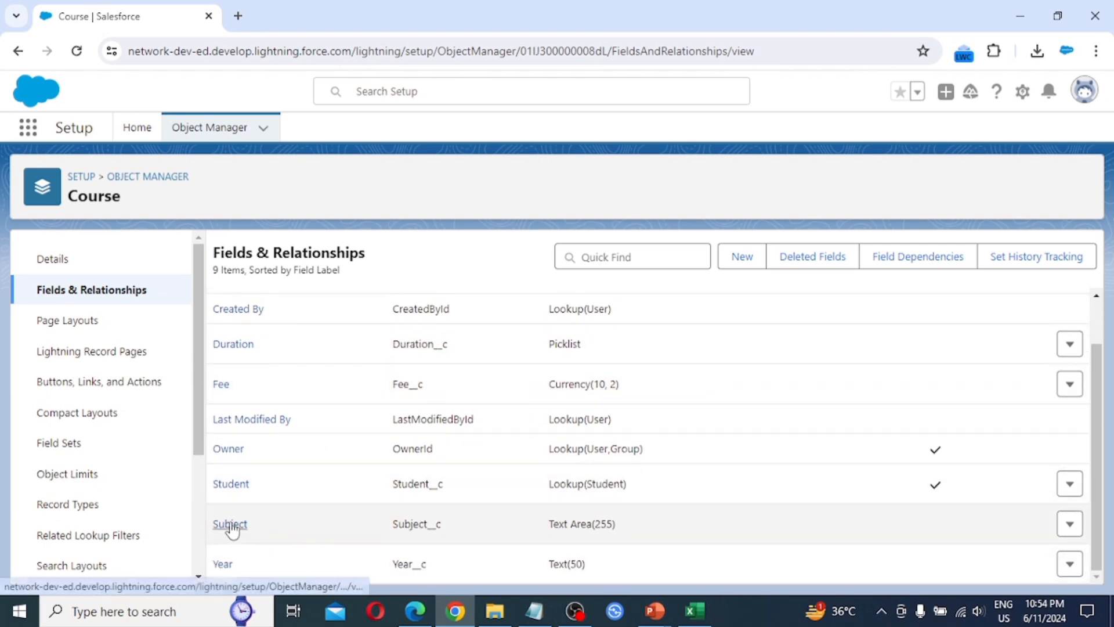
{"action": "left_click", "coordinate": [231, 525]}
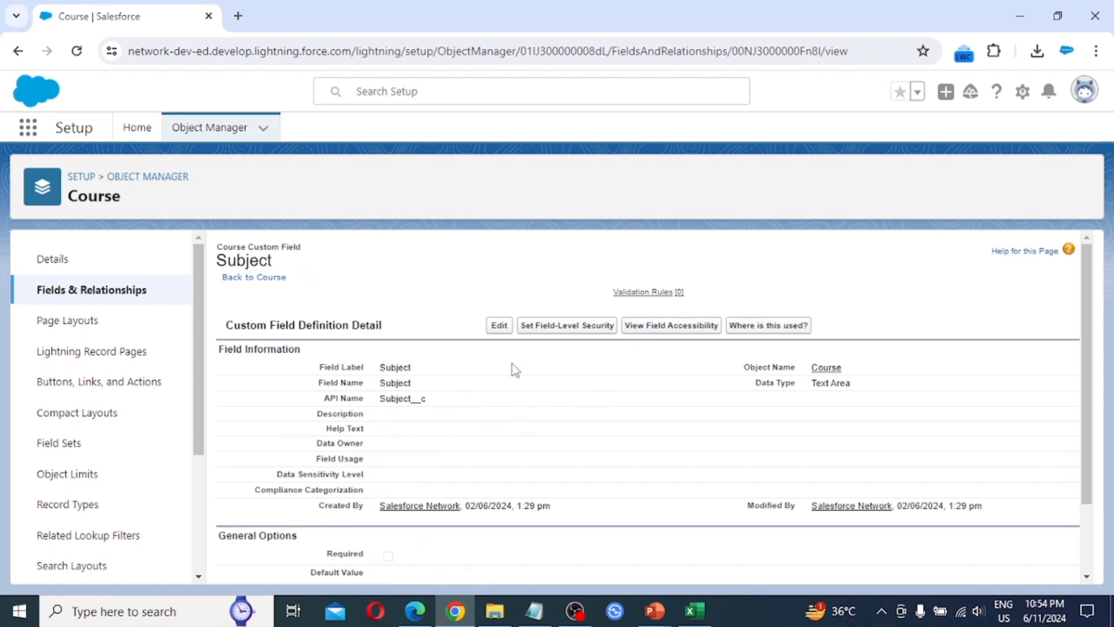
- From the Subject field's accessibility view, turn off its field-level visibility for the System Administrator New profile
{"action": "left_click", "coordinate": [678, 330]}
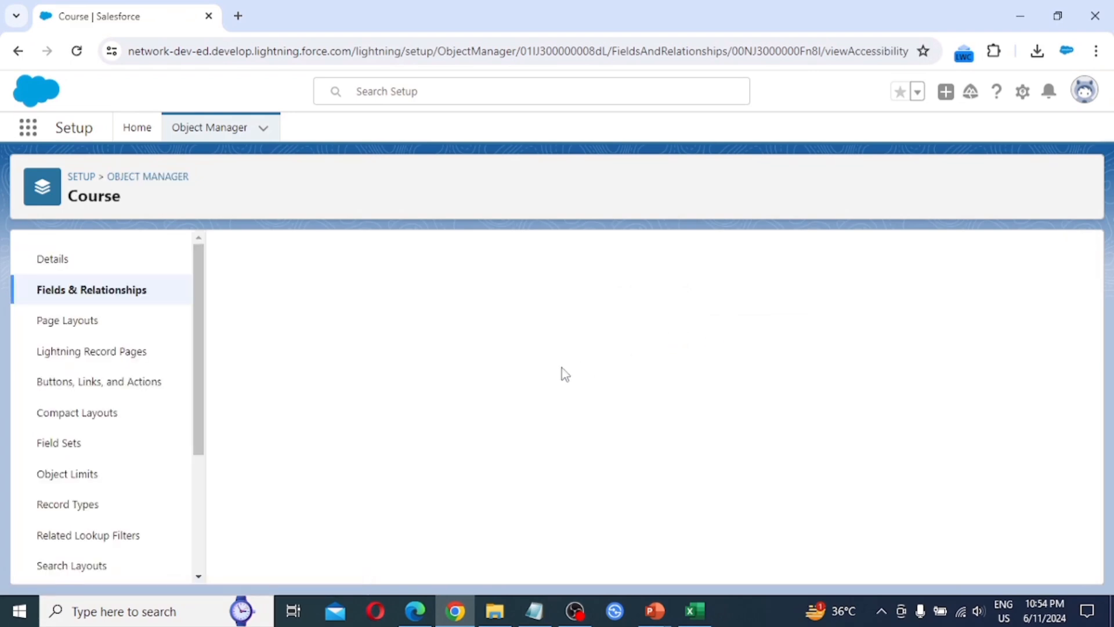
{"action": "left_click", "coordinate": [395, 328]}
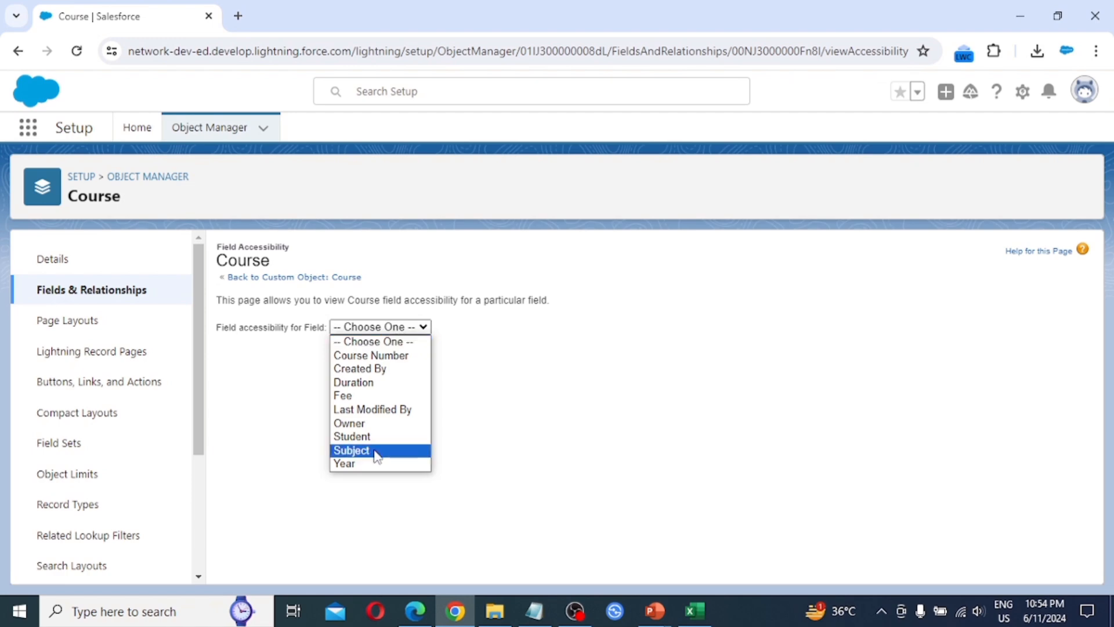
{"action": "left_click", "coordinate": [406, 451]}
{"action": "scroll", "coordinate": [505, 461], "scroll_direction": "down", "scroll_amount": 4}
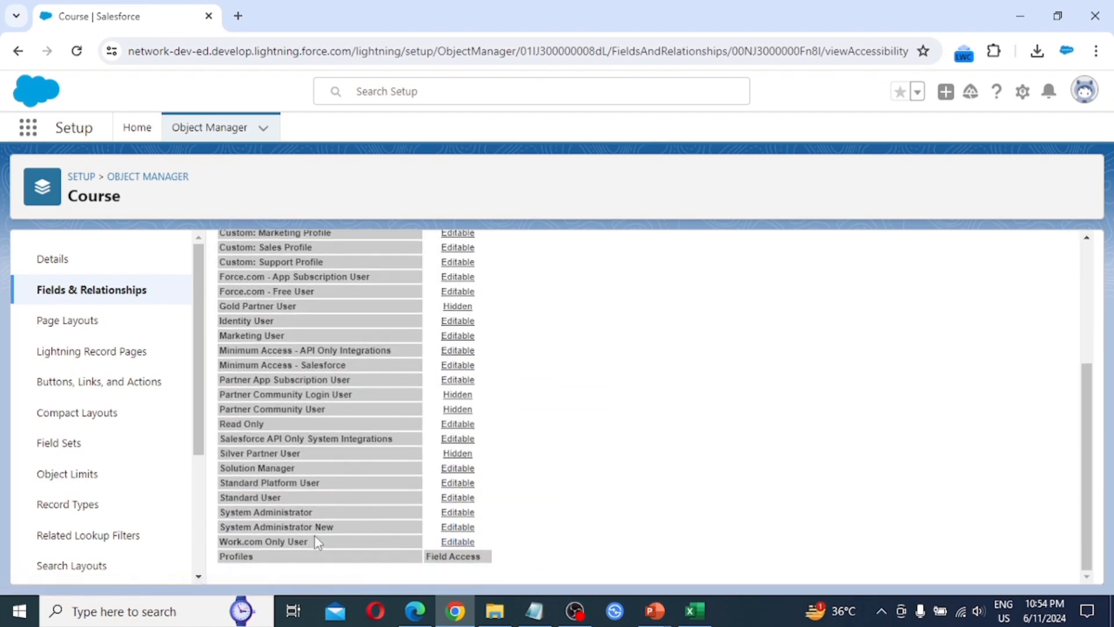
{"action": "left_click", "coordinate": [457, 529]}
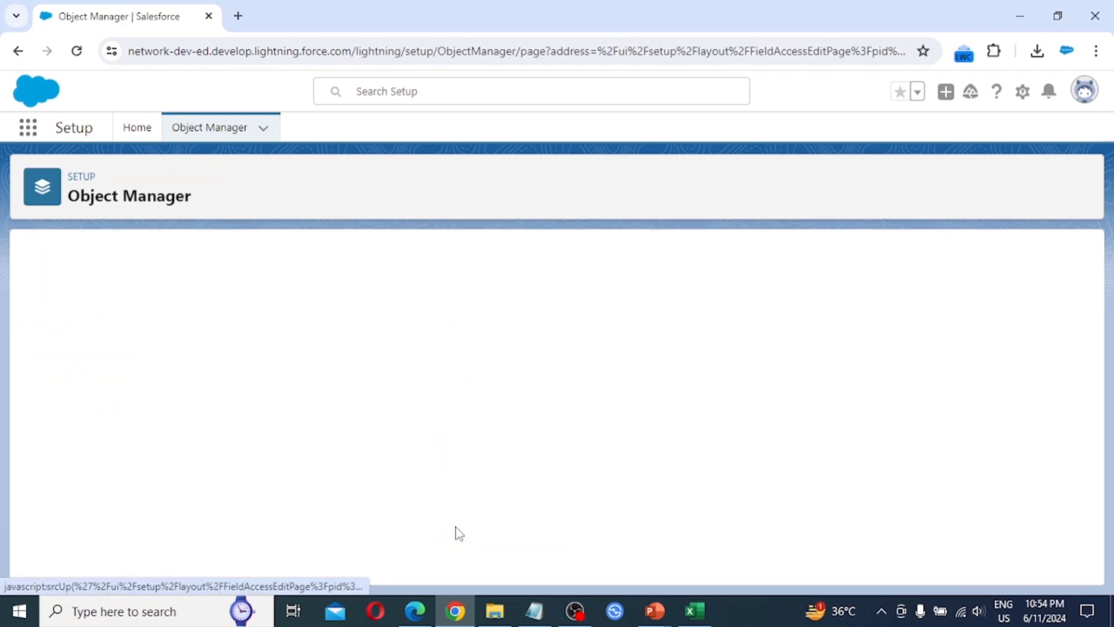
{"action": "left_click", "coordinate": [557, 389]}
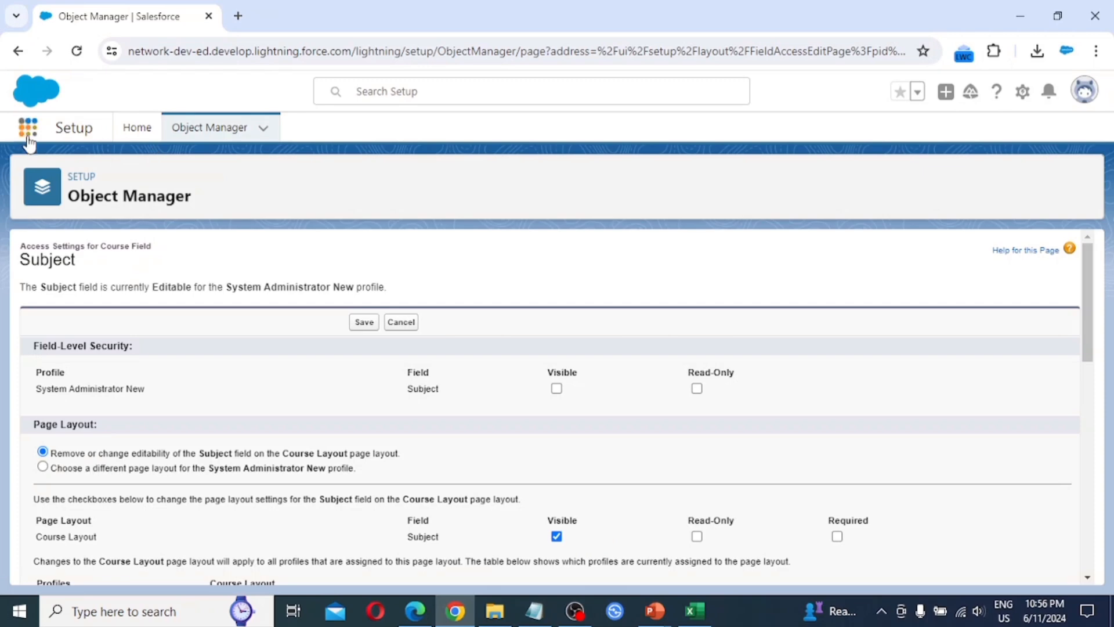
- Open Setup in a new browser tab and go to the Sharing Settings page under Security
{"action": "left_click", "coordinate": [1022, 93]}
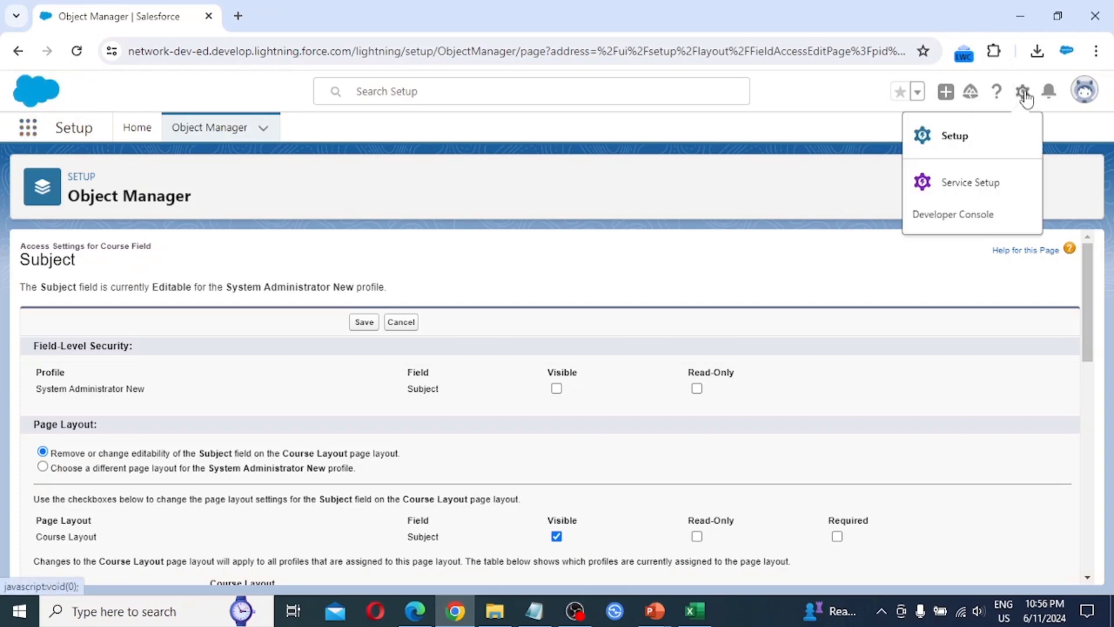
{"action": "left_click", "coordinate": [956, 136]}
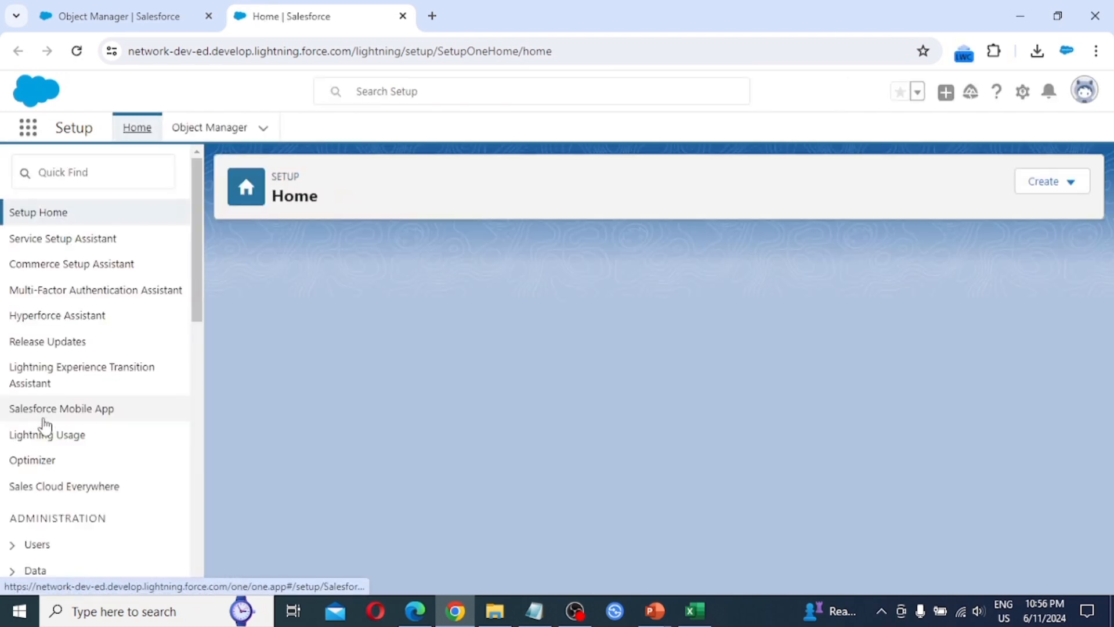
{"action": "scroll", "coordinate": [53, 435], "scroll_direction": "down", "scroll_amount": 4}
{"action": "scroll", "coordinate": [59, 445], "scroll_direction": "down", "scroll_amount": 8}
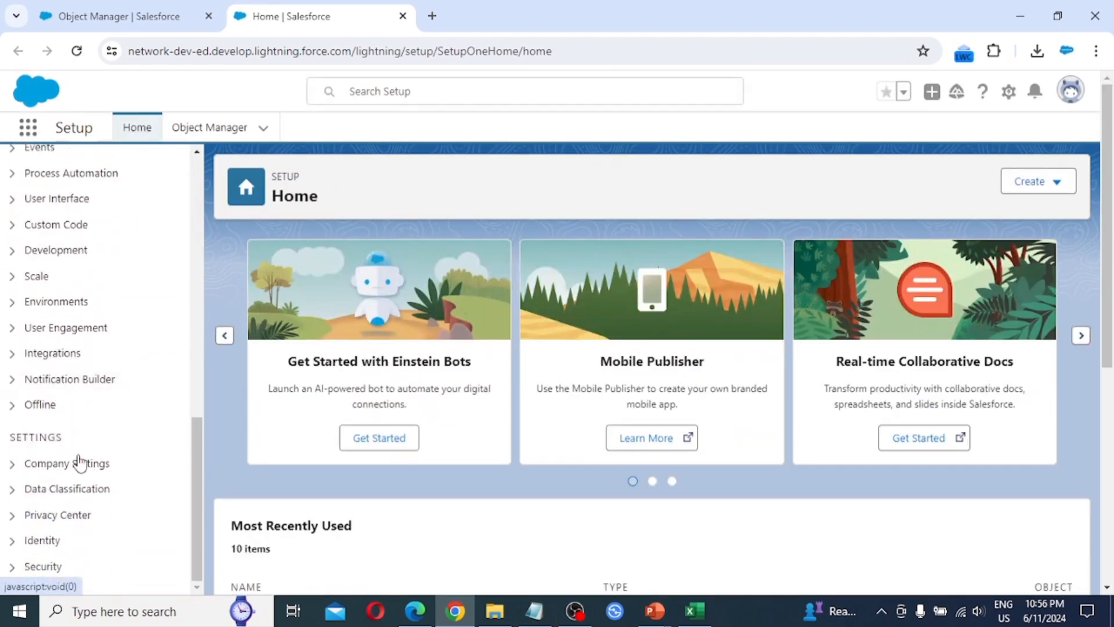
{"action": "scroll", "coordinate": [45, 539], "scroll_direction": "down", "scroll_amount": 2}
{"action": "scroll", "coordinate": [46, 539], "scroll_direction": "down", "scroll_amount": 1}
{"action": "left_click", "coordinate": [12, 568]}
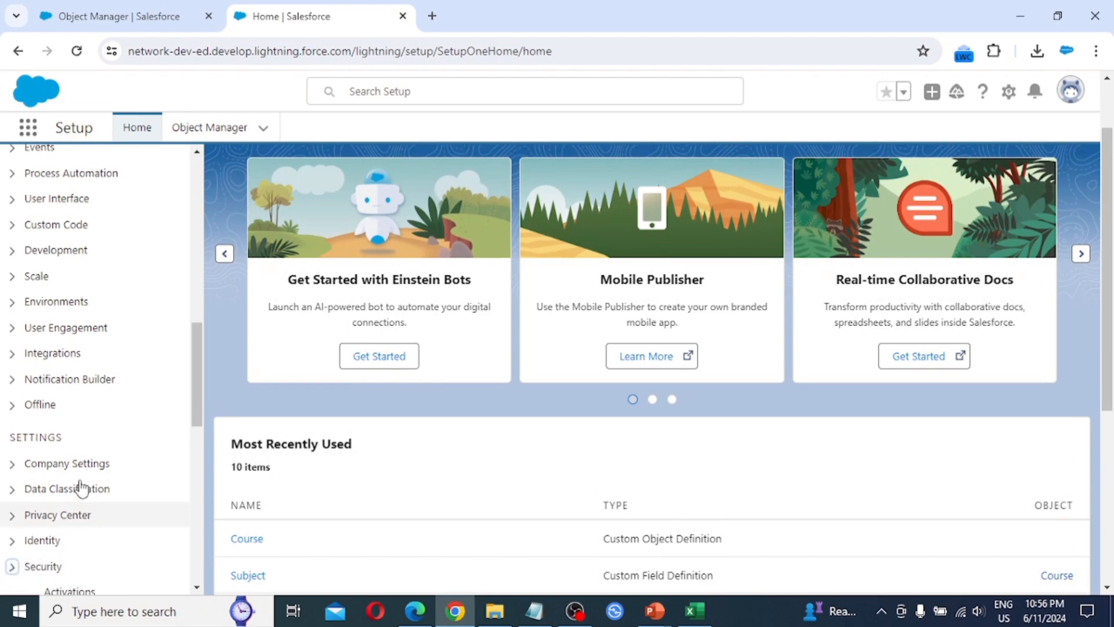
{"action": "scroll", "coordinate": [86, 464], "scroll_direction": "down", "scroll_amount": 1}
{"action": "scroll", "coordinate": [86, 464], "scroll_direction": "down", "scroll_amount": 10}
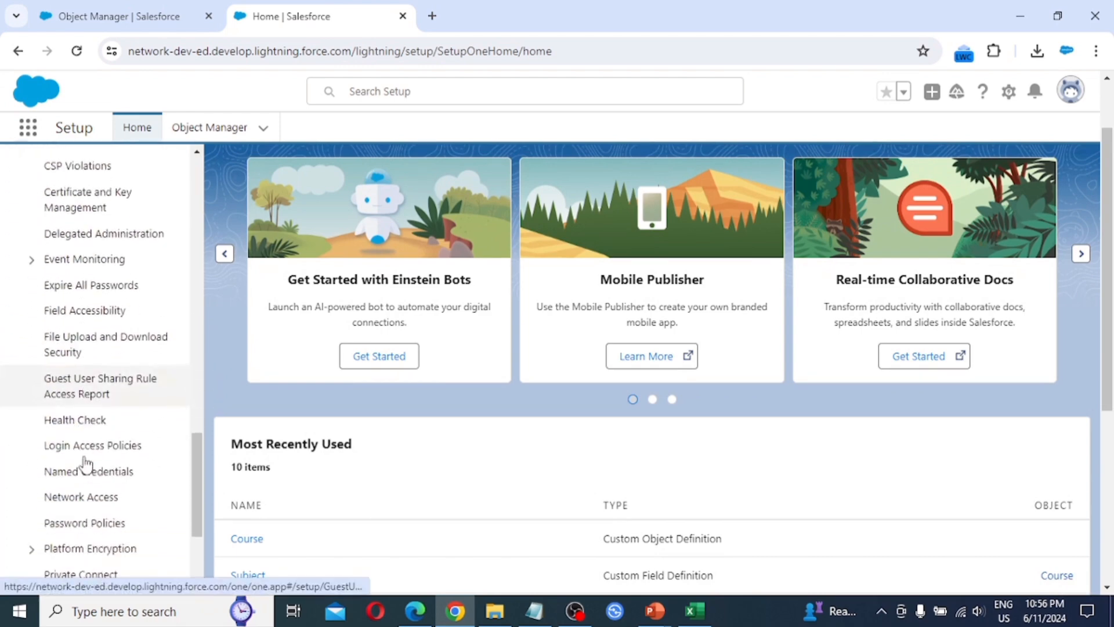
{"action": "scroll", "coordinate": [86, 464], "scroll_direction": "down", "scroll_amount": 2}
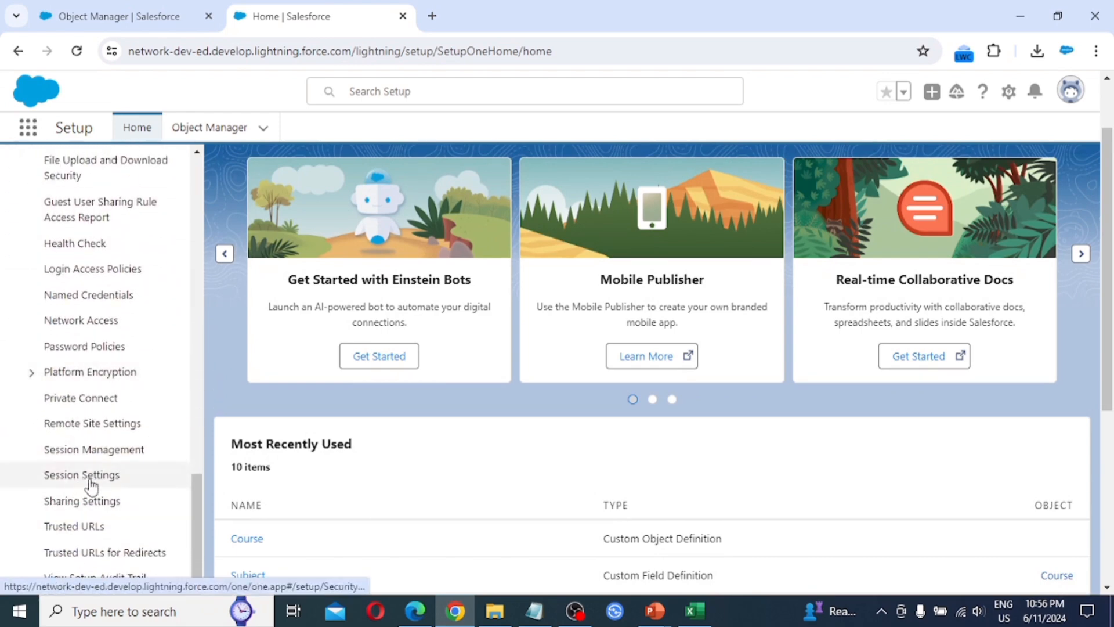
{"action": "left_click", "coordinate": [98, 509]}
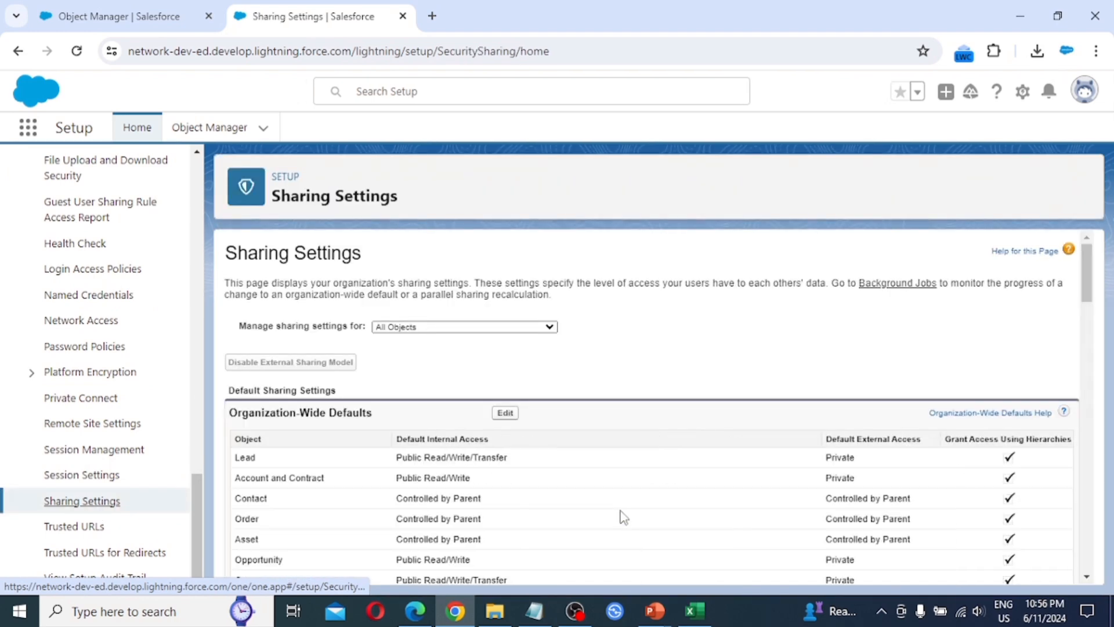
- Limit the displayed sharing settings to the Student object
{"action": "left_click", "coordinate": [466, 328]}
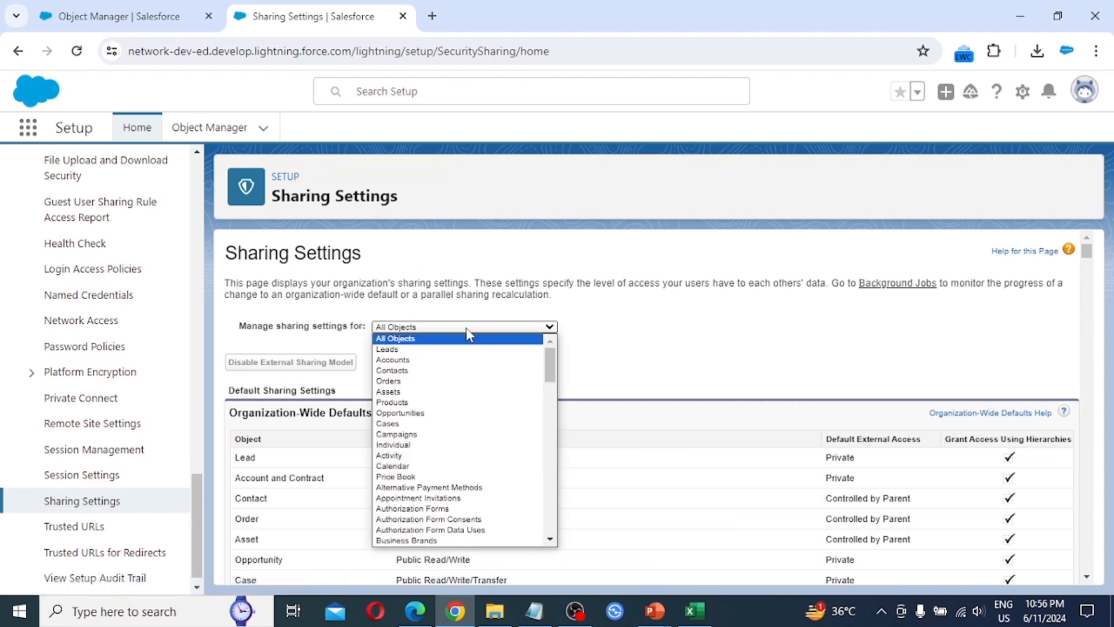
{"action": "scroll", "coordinate": [464, 395], "scroll_direction": "down", "scroll_amount": 15}
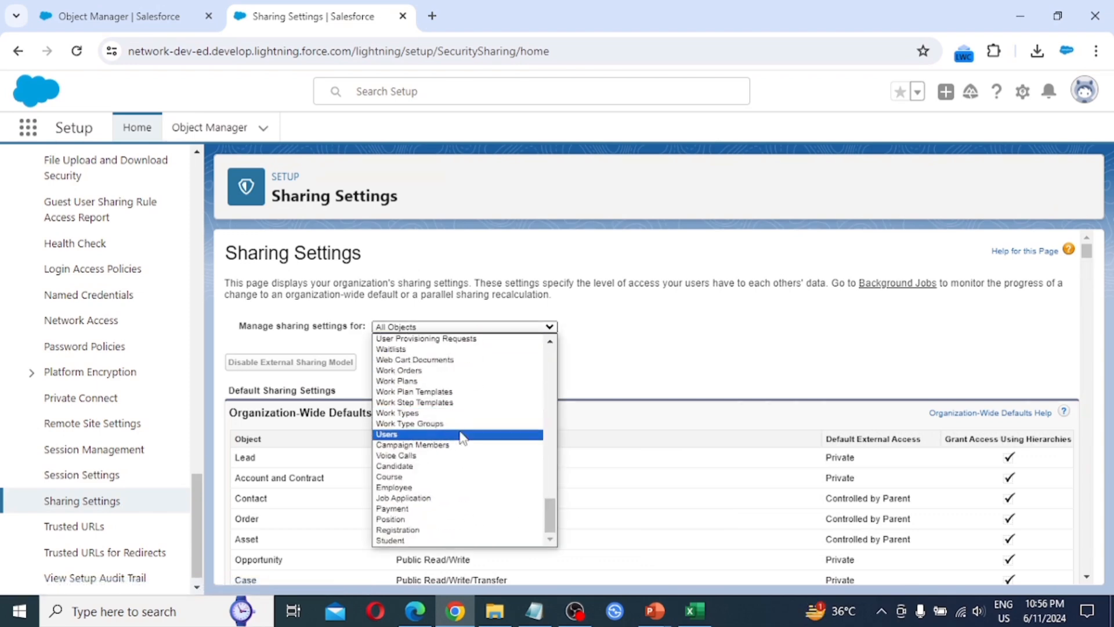
{"action": "left_click", "coordinate": [406, 541]}
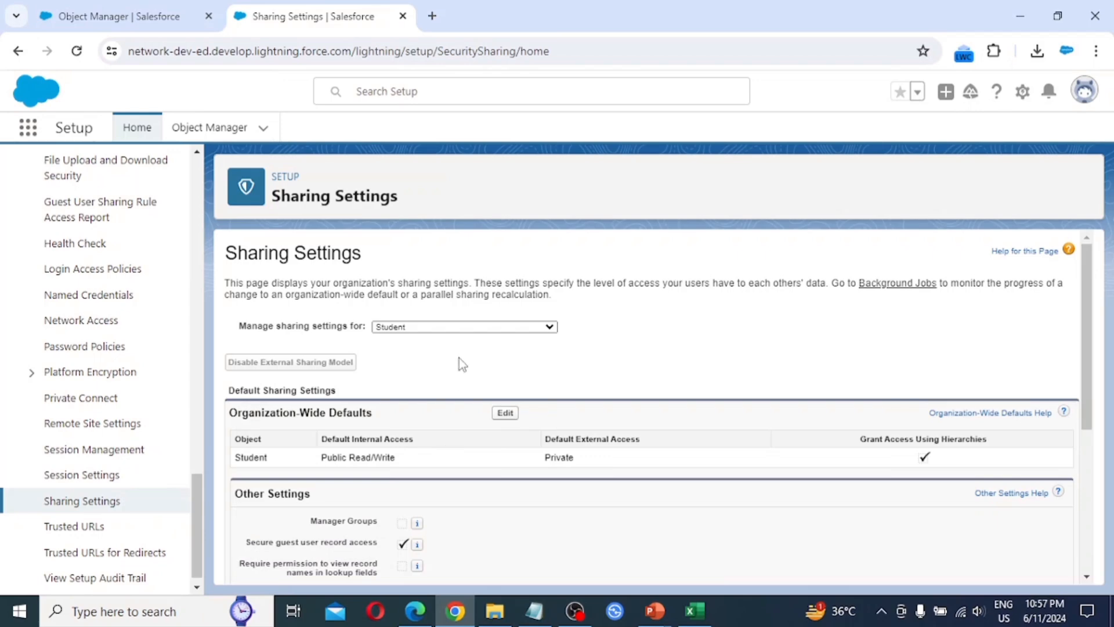
- Edit the organization-wide defaults and set the Student object's default internal access to Private
{"action": "left_click", "coordinate": [505, 413]}
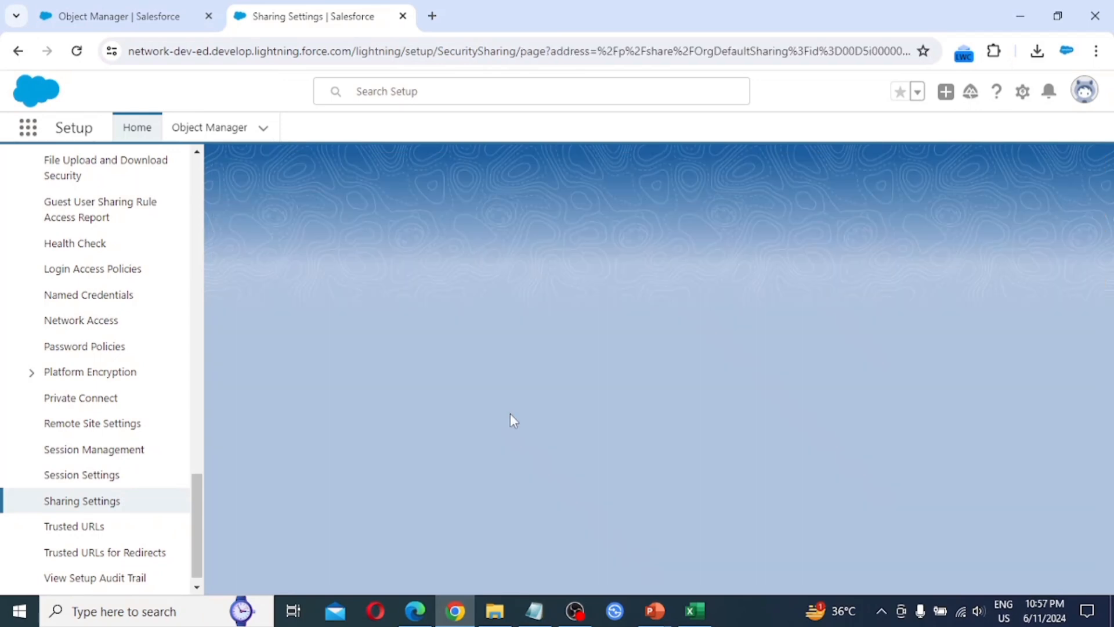
{"action": "scroll", "coordinate": [447, 502], "scroll_direction": "down", "scroll_amount": 20}
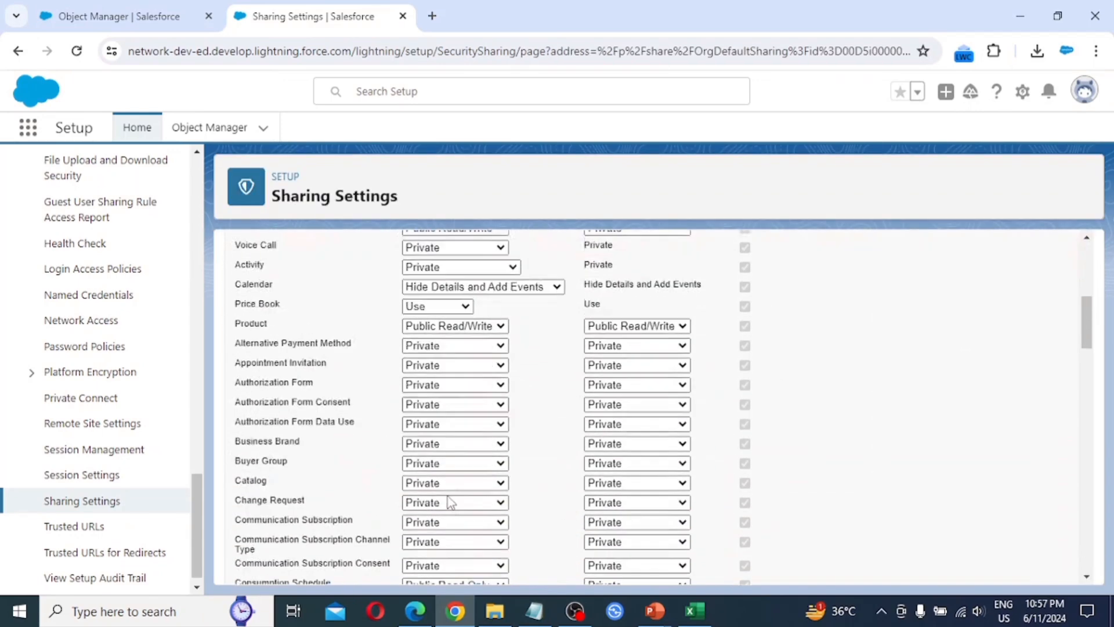
{"action": "scroll", "coordinate": [444, 502], "scroll_direction": "down", "scroll_amount": 10}
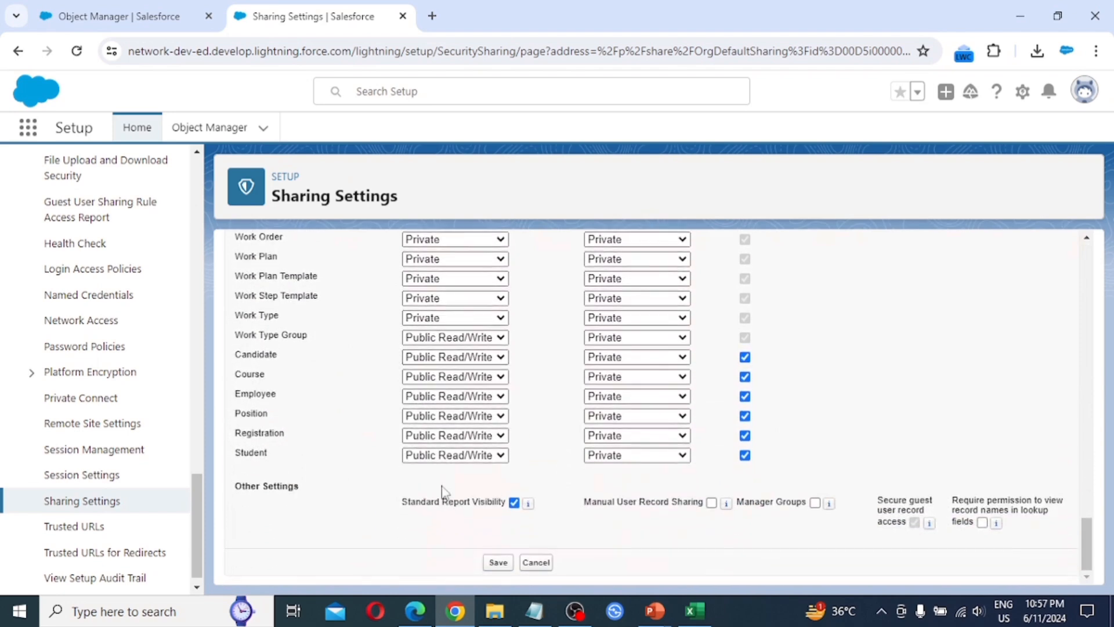
{"action": "left_click", "coordinate": [444, 456]}
{"action": "left_click", "coordinate": [445, 470]}
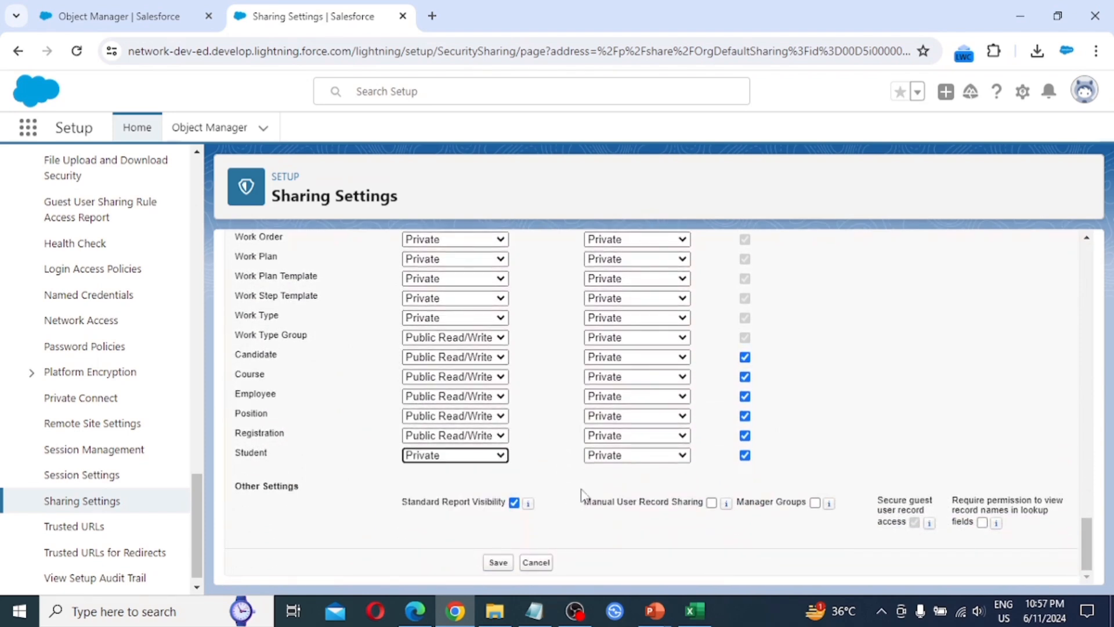